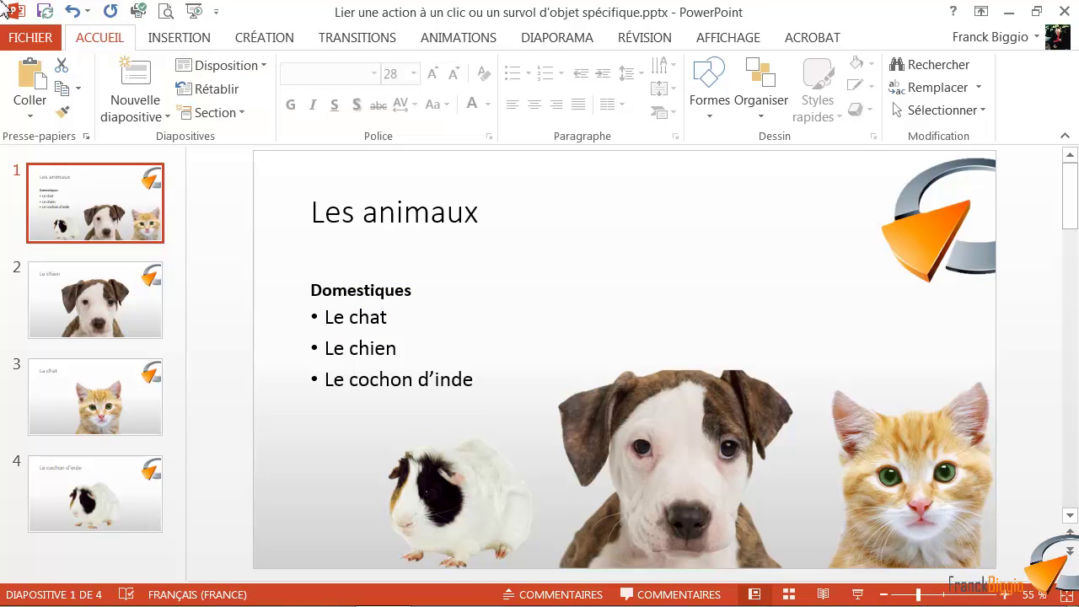
- Show the Insertion ribbon tab while slide 1, 'Les animaux', is displayed
{"action": "left_click", "coordinate": [166, 43]}
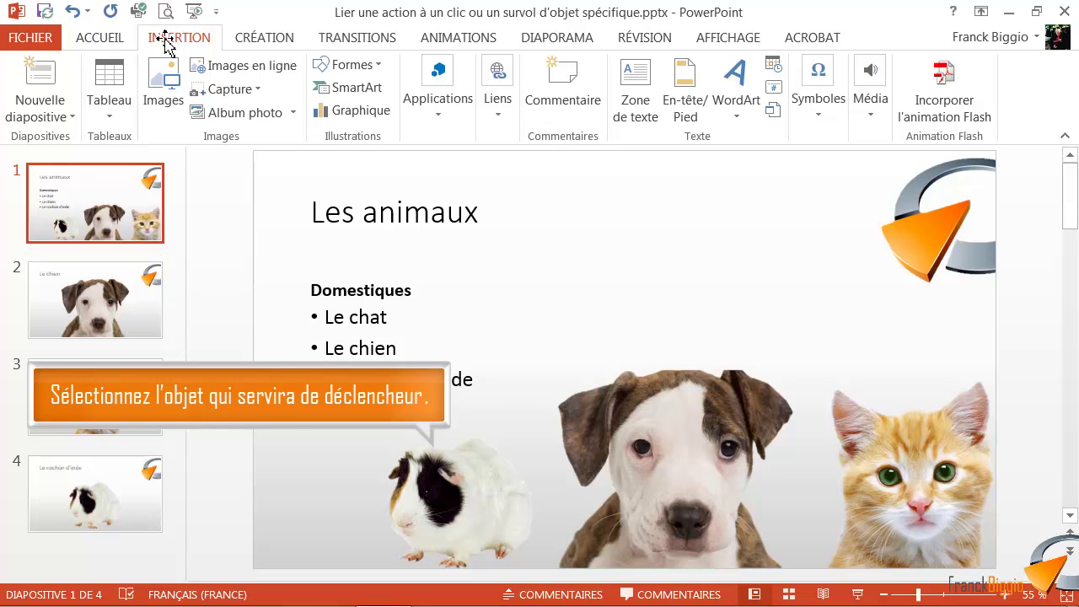
- Select the guinea pig picture and open its action settings from Insertion > Liens > Action
{"action": "left_click", "coordinate": [435, 527]}
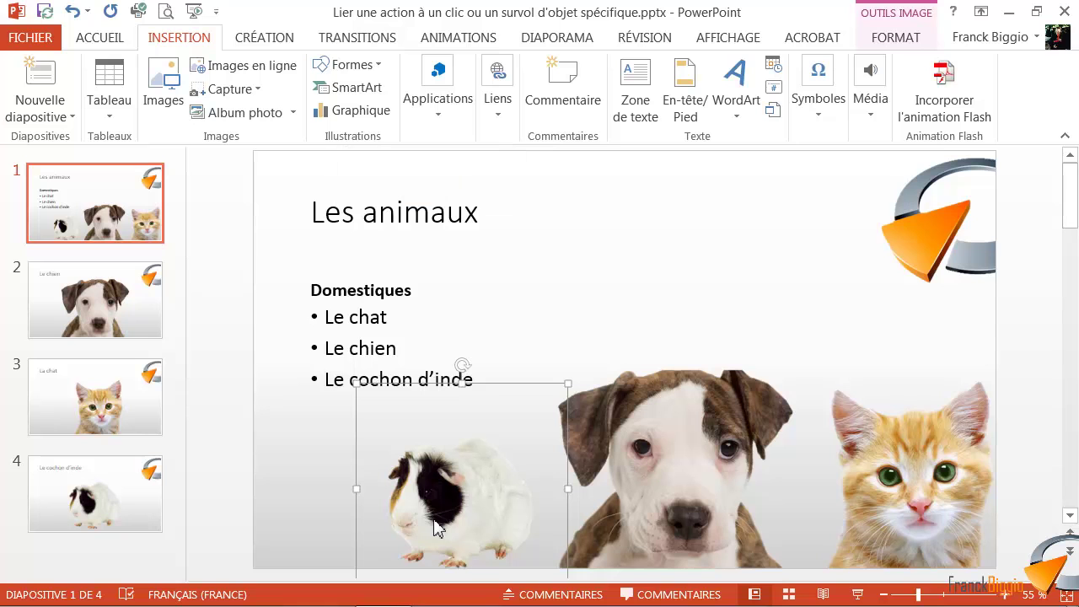
{"action": "left_click", "coordinate": [499, 128]}
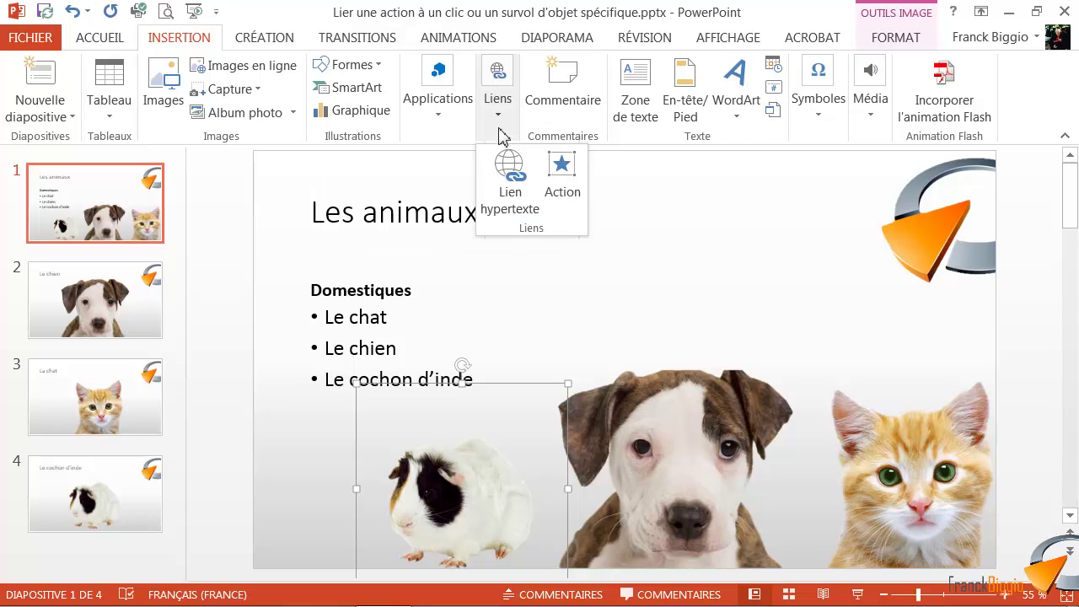
{"action": "left_click", "coordinate": [562, 169]}
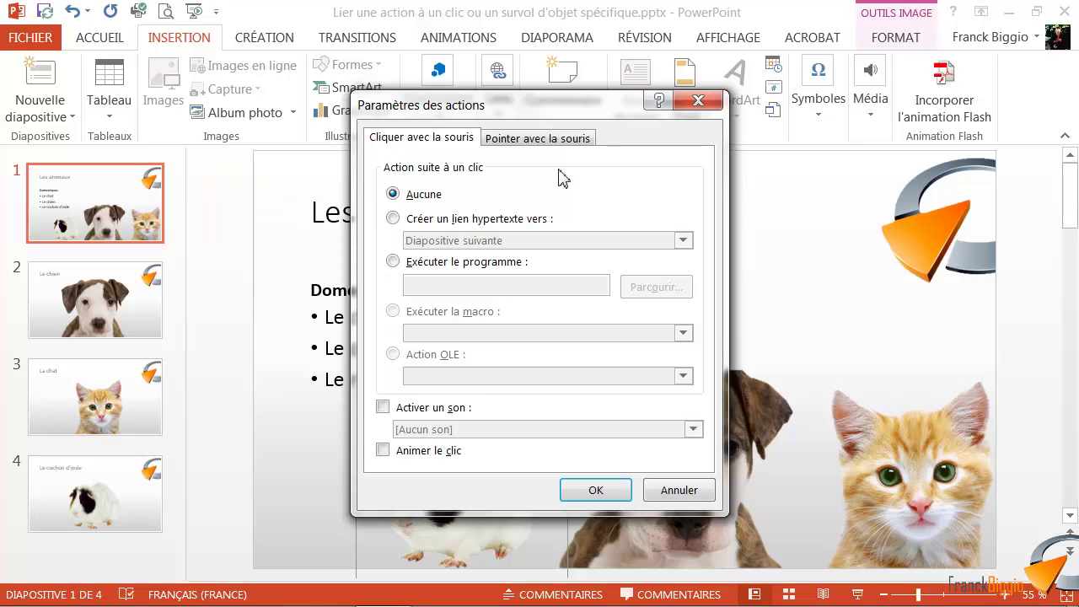
- Switch the guinea pig picture's action settings to the 'Pointer avec la souris' tab
{"action": "left_click", "coordinate": [540, 141]}
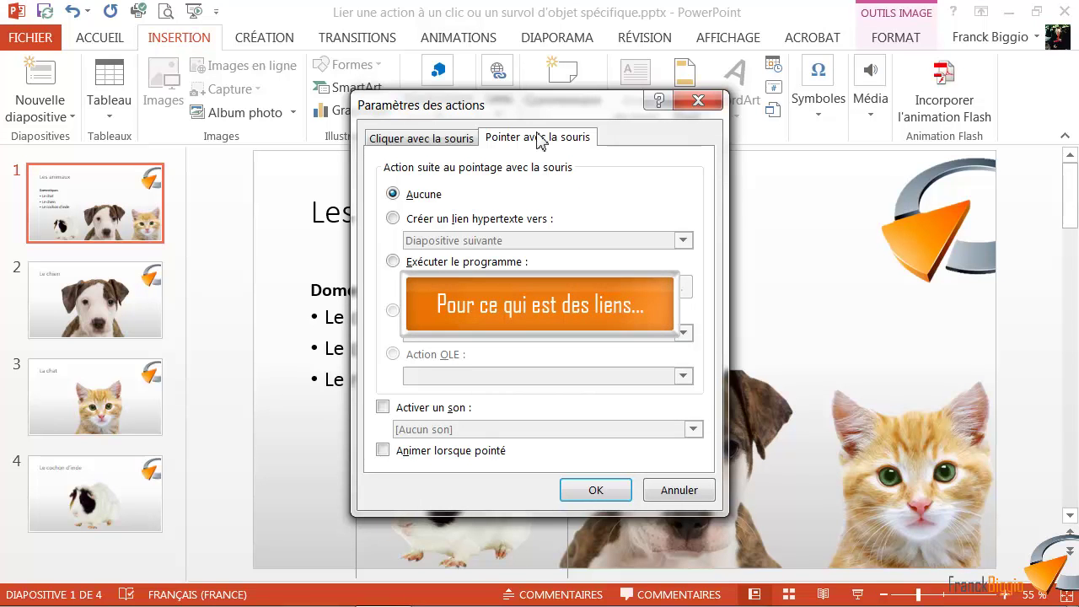
- Set the mouse-over action to 'Créer un lien hypertexte vers' and list its destinations
{"action": "left_click", "coordinate": [392, 218]}
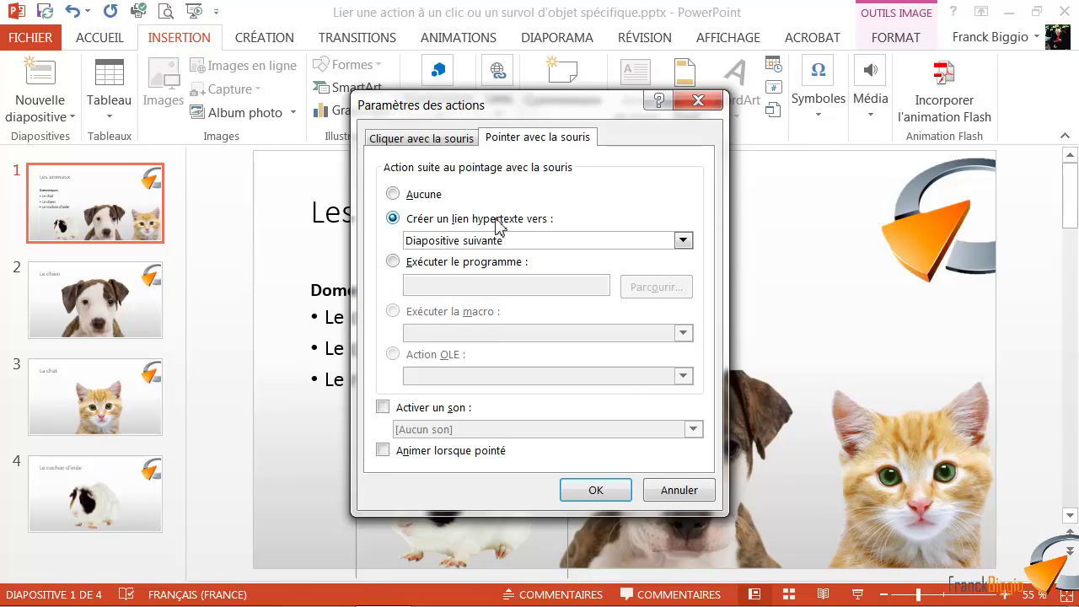
{"action": "left_click", "coordinate": [684, 241]}
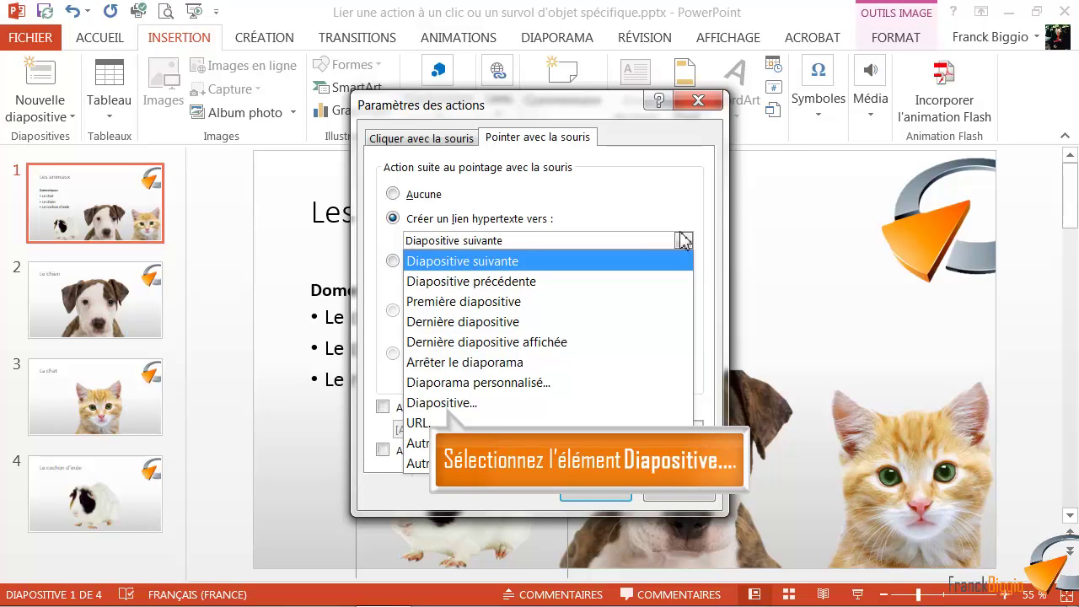
- Target slide '4. Le cochon d'inde' for the guinea pig's hover link and confirm both dialogs
{"action": "left_click", "coordinate": [582, 405]}
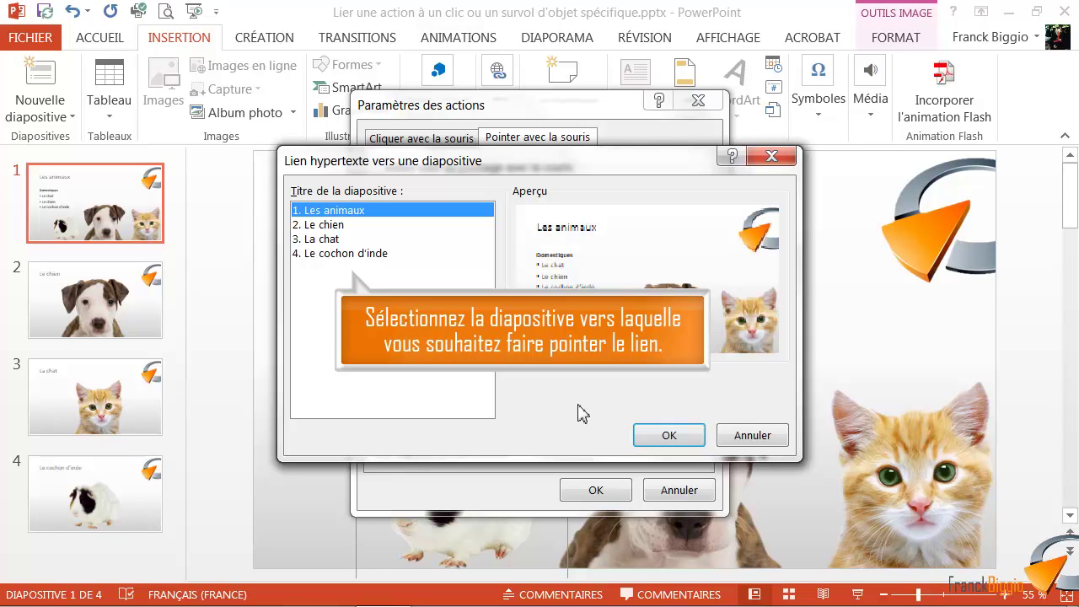
{"action": "left_click", "coordinate": [376, 254]}
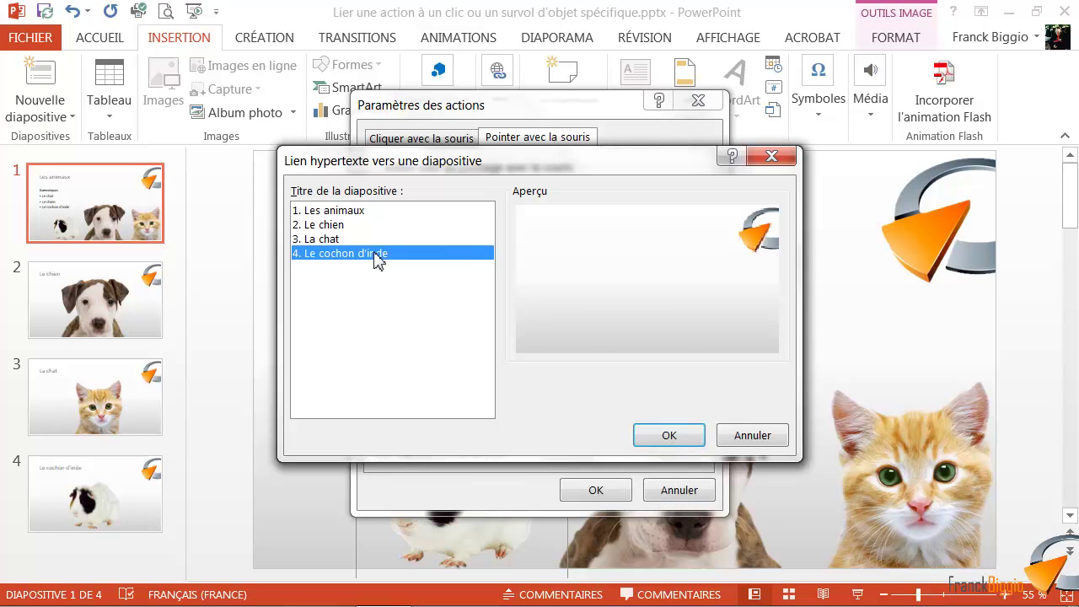
{"action": "left_click", "coordinate": [681, 436]}
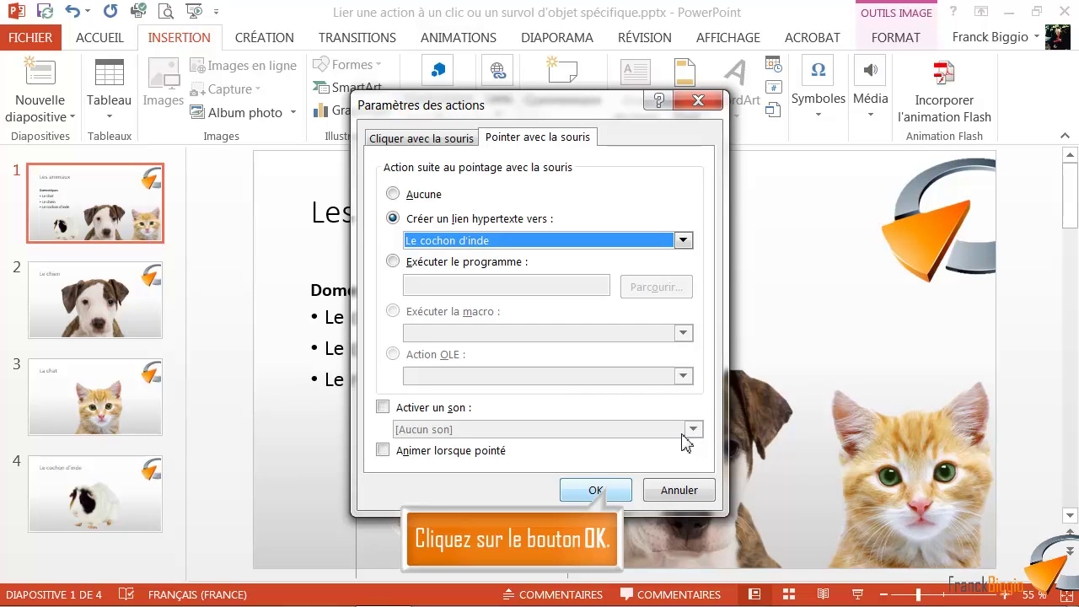
{"action": "left_click", "coordinate": [611, 494]}
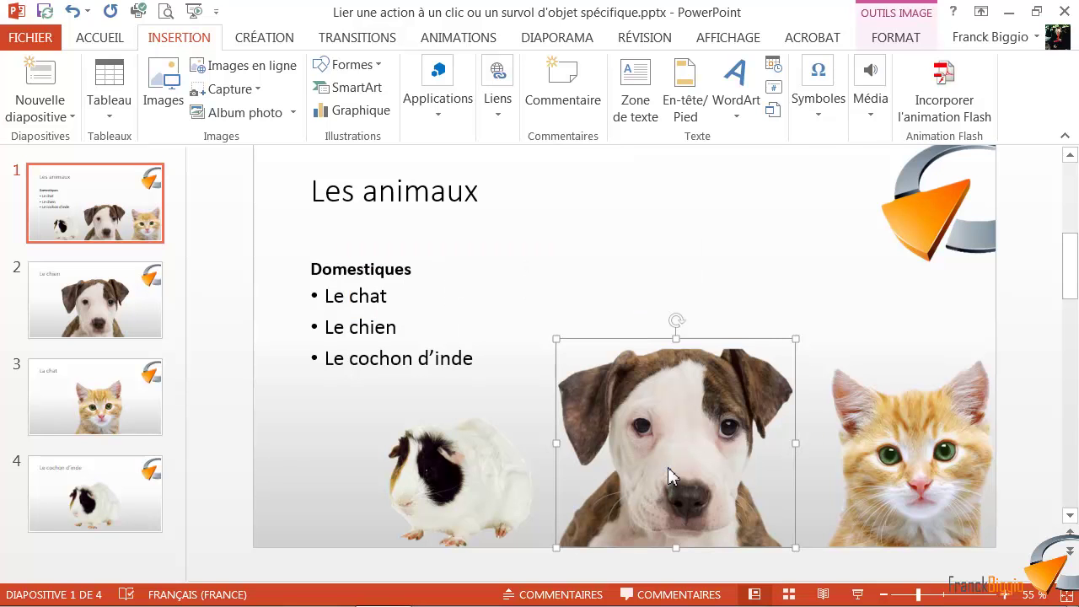
- Give the dog picture a mouse-over hyperlink to slide '2. Le chien'
{"action": "left_click", "coordinate": [497, 116]}
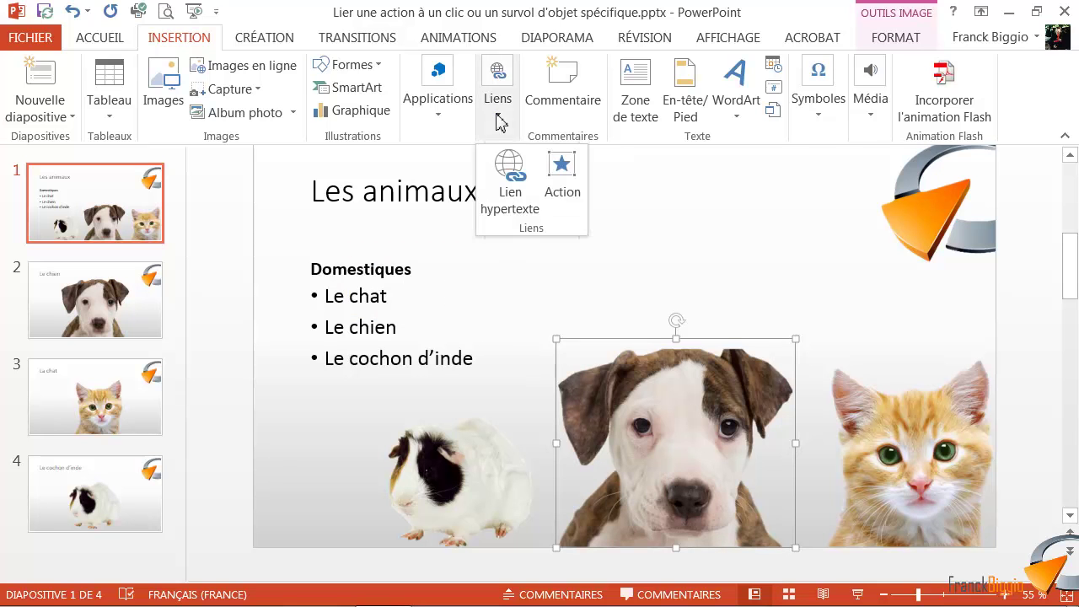
{"action": "left_click", "coordinate": [561, 184]}
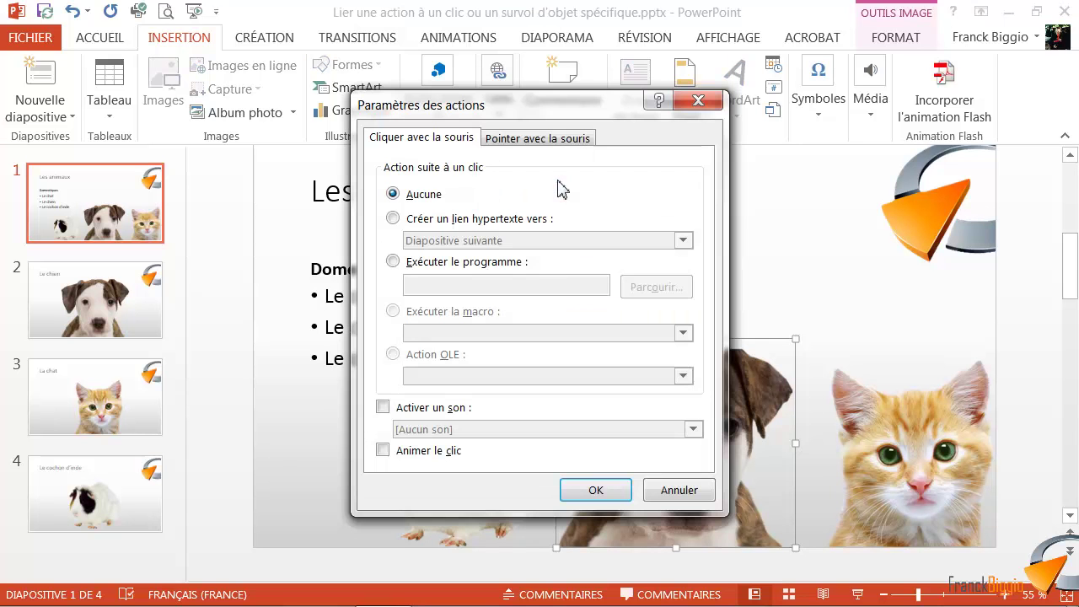
{"action": "left_click", "coordinate": [544, 142]}
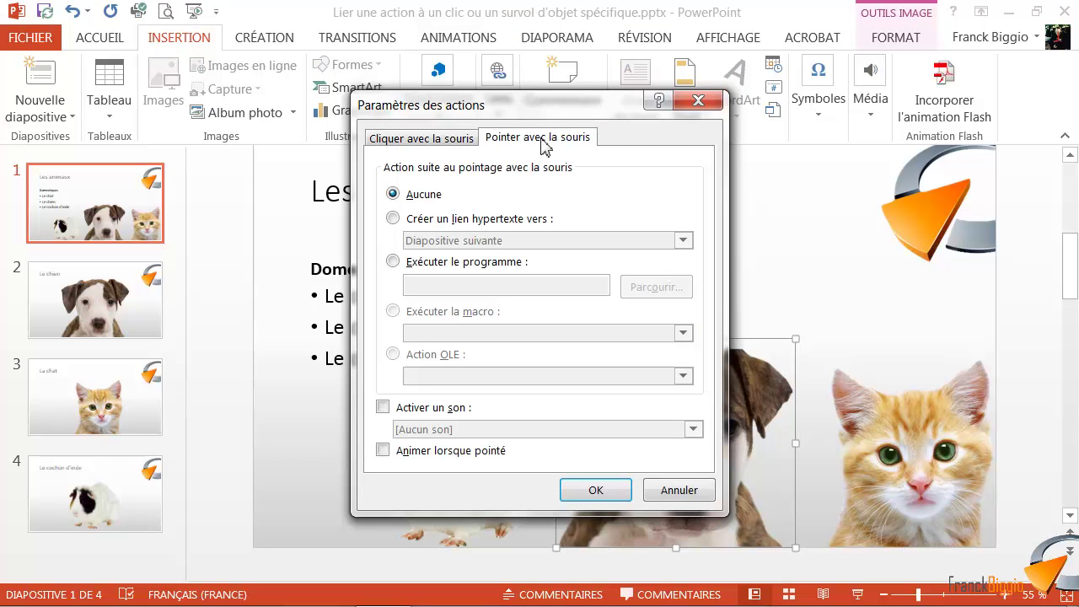
{"action": "left_click", "coordinate": [393, 219]}
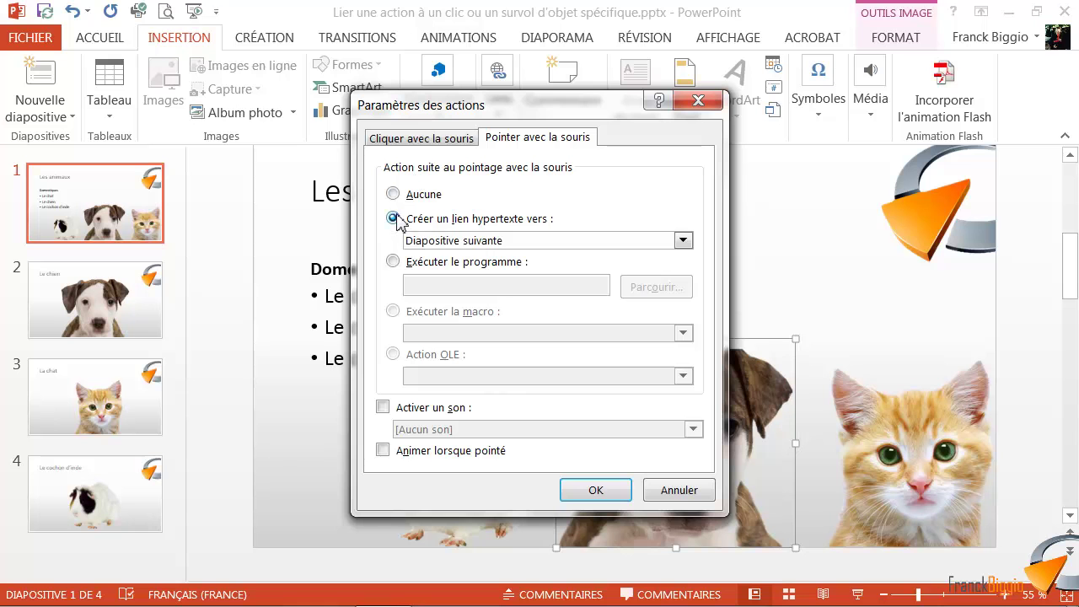
{"action": "left_click", "coordinate": [683, 242]}
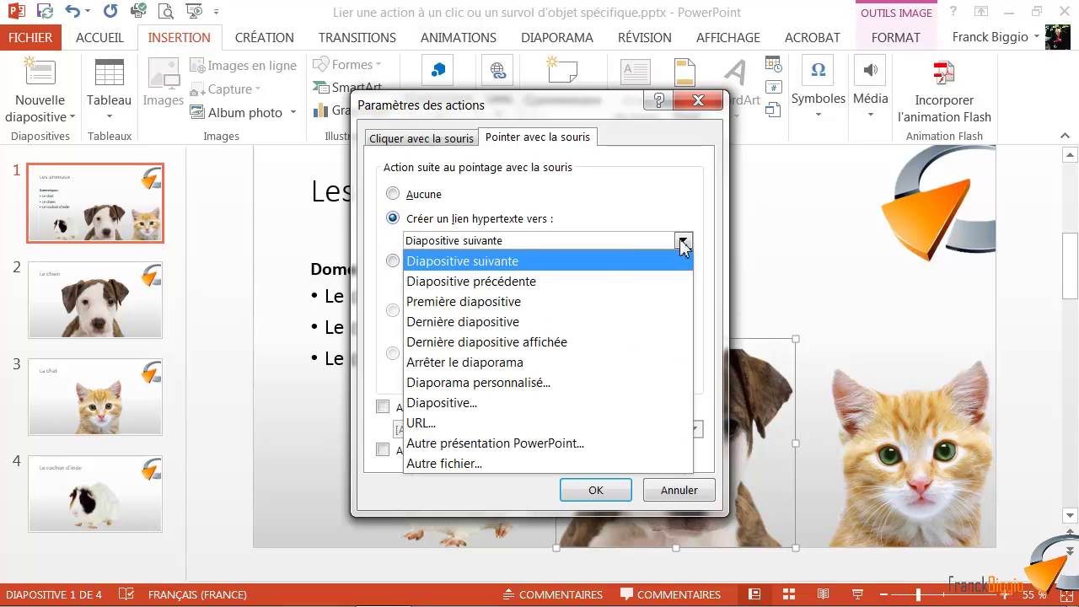
{"action": "left_click", "coordinate": [562, 404]}
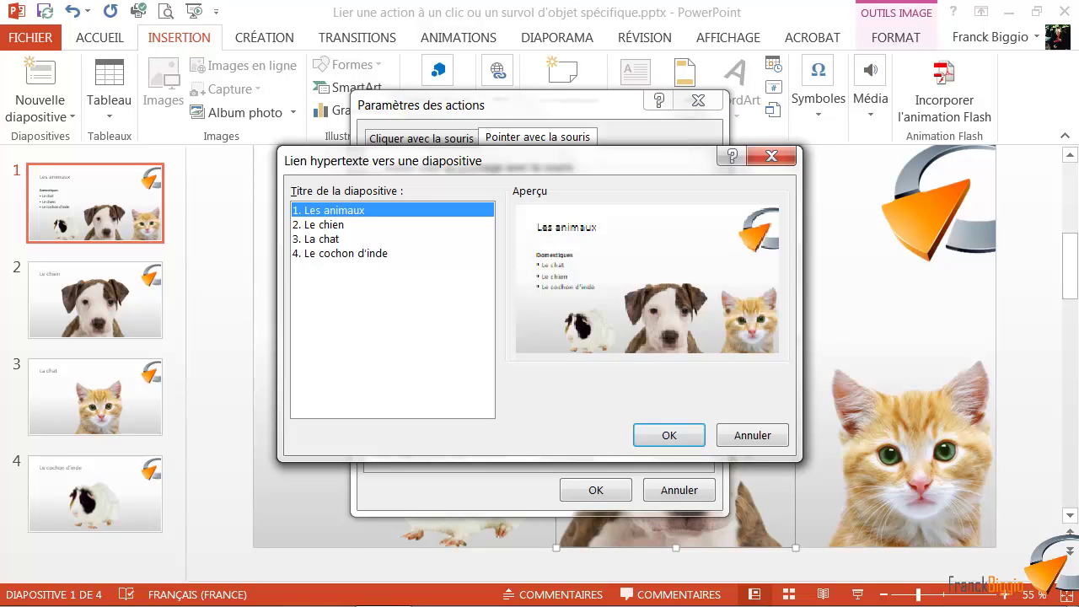
{"action": "left_click", "coordinate": [374, 226]}
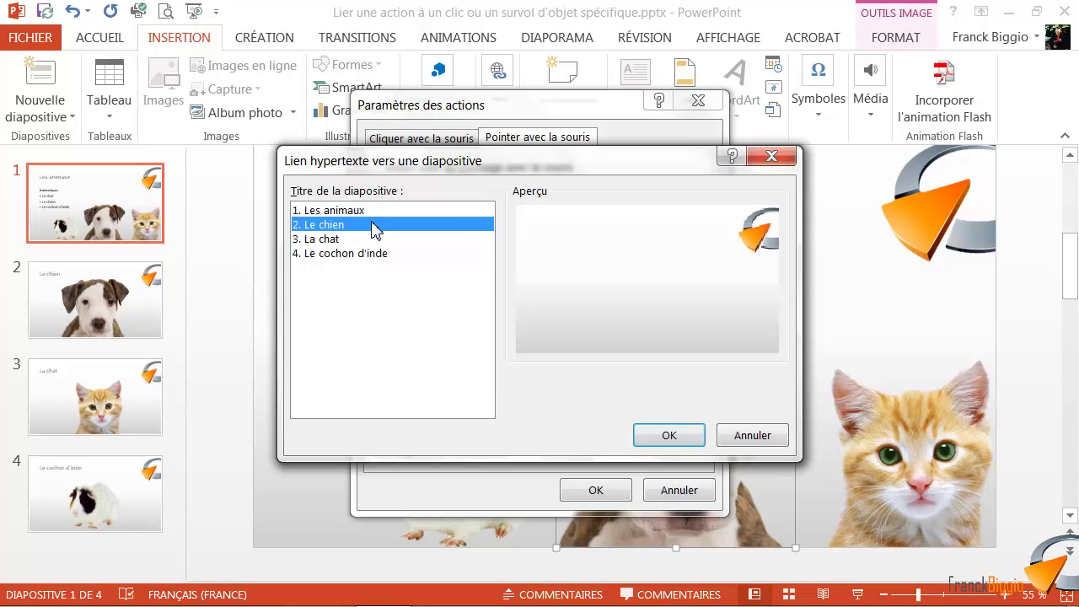
{"action": "left_click", "coordinate": [666, 437]}
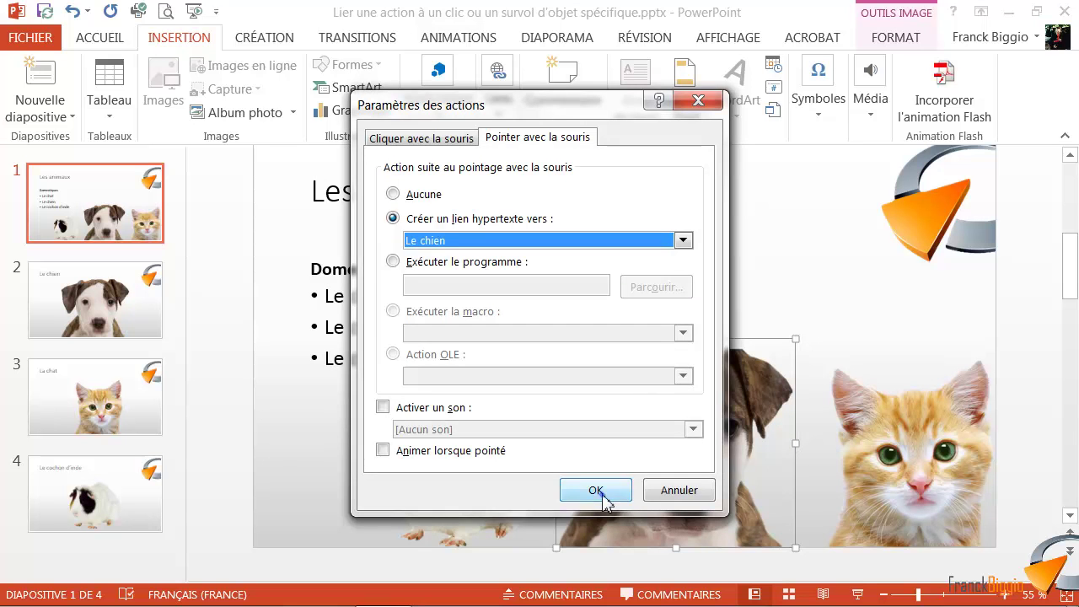
{"action": "left_click", "coordinate": [601, 490]}
- Select the cat picture and give it a mouse-over hyperlink to slide '3. La chat'
{"action": "left_click", "coordinate": [914, 452]}
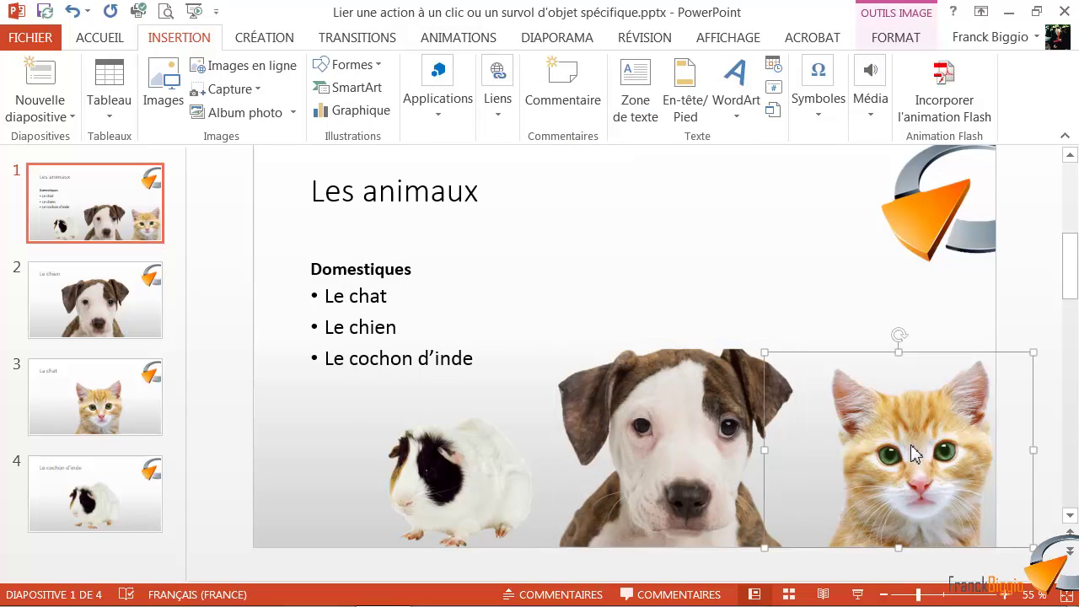
{"action": "left_click", "coordinate": [496, 118]}
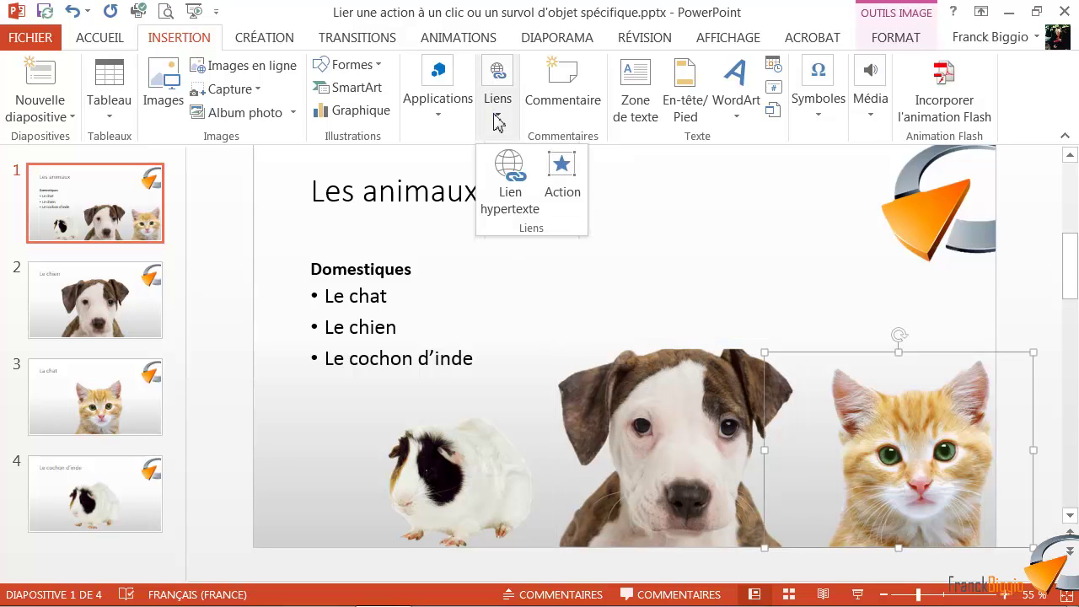
{"action": "left_click", "coordinate": [562, 173]}
{"action": "left_click", "coordinate": [535, 139]}
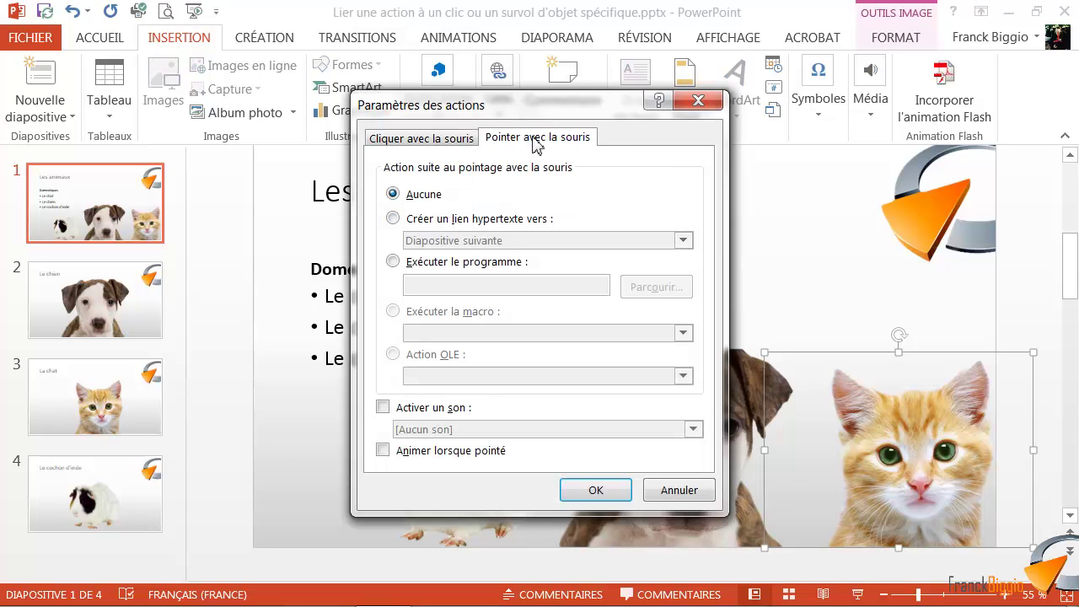
{"action": "left_click", "coordinate": [393, 218]}
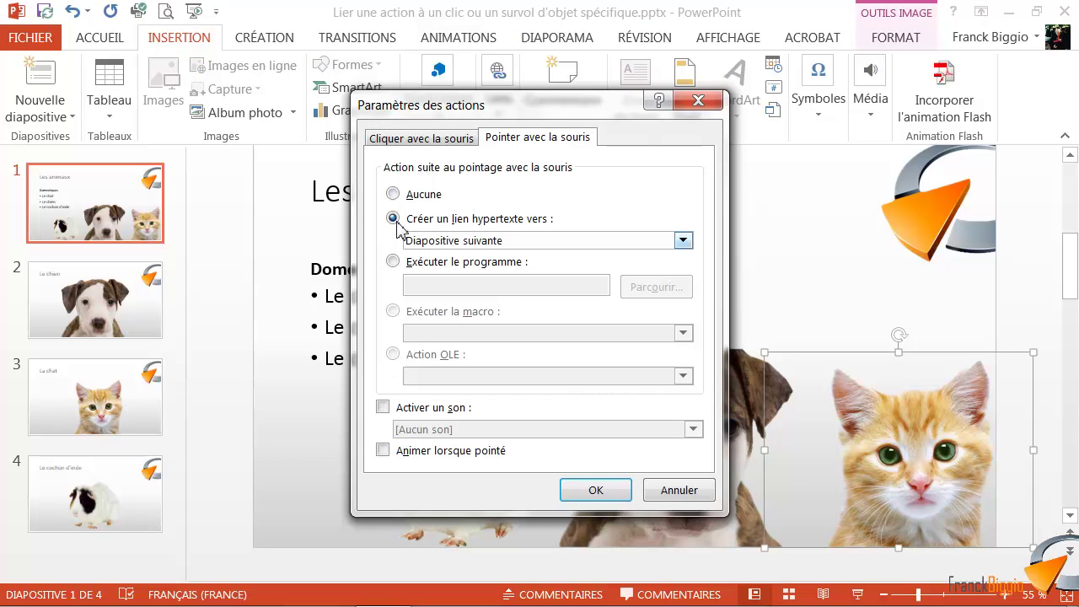
{"action": "left_click", "coordinate": [562, 242]}
{"action": "left_click", "coordinate": [553, 402]}
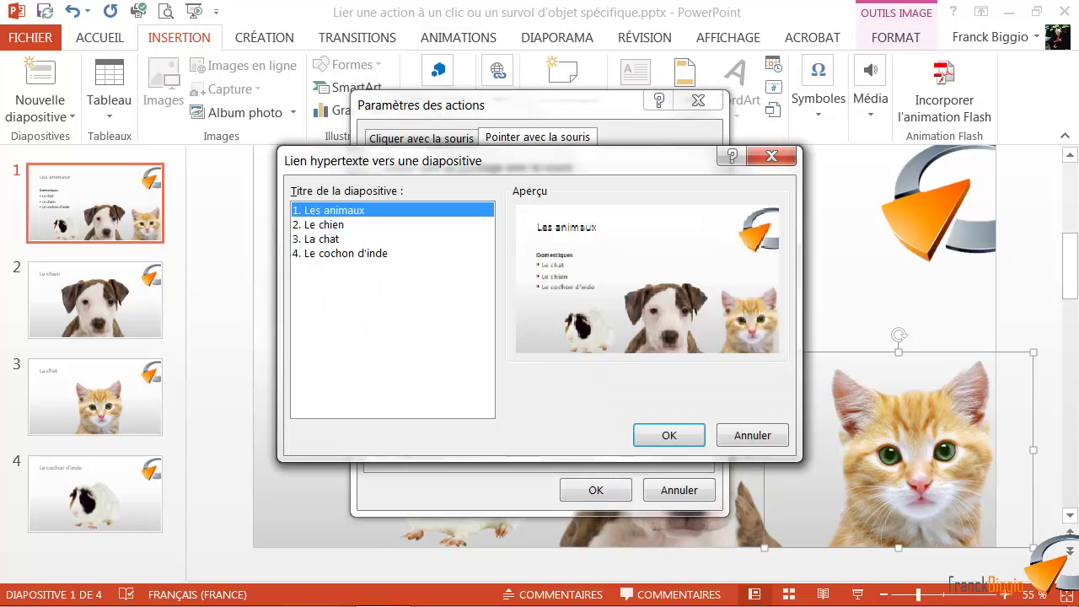
{"action": "left_click", "coordinate": [373, 240]}
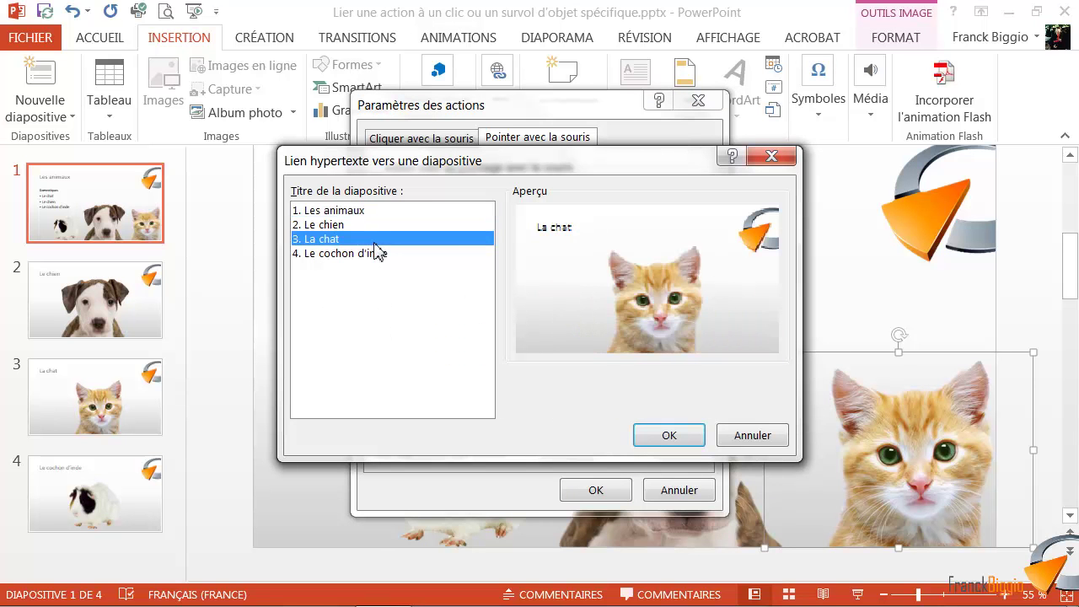
{"action": "left_click", "coordinate": [693, 436]}
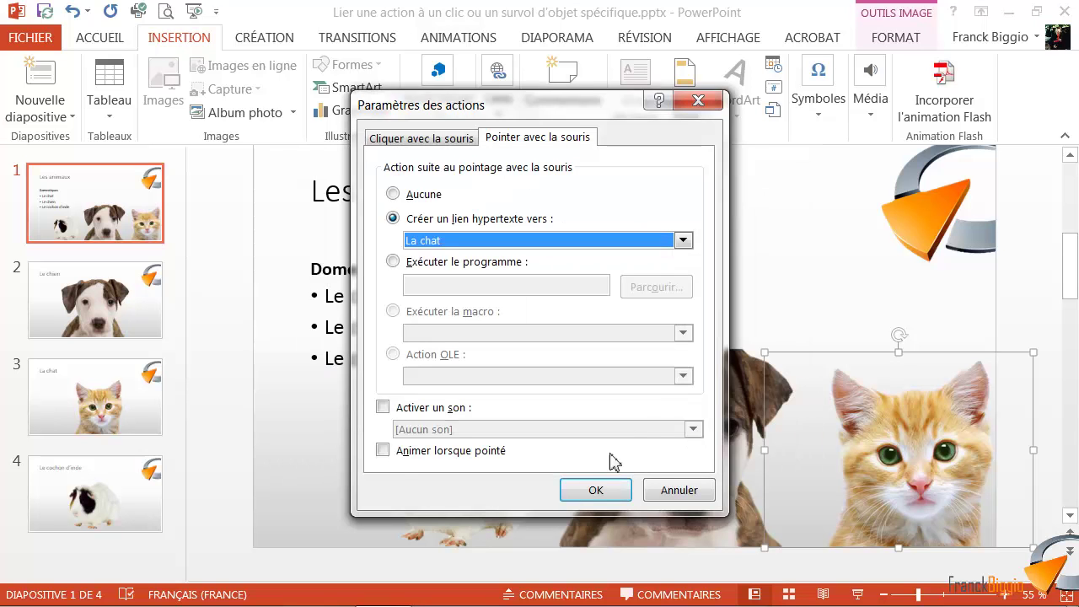
{"action": "left_click", "coordinate": [597, 491]}
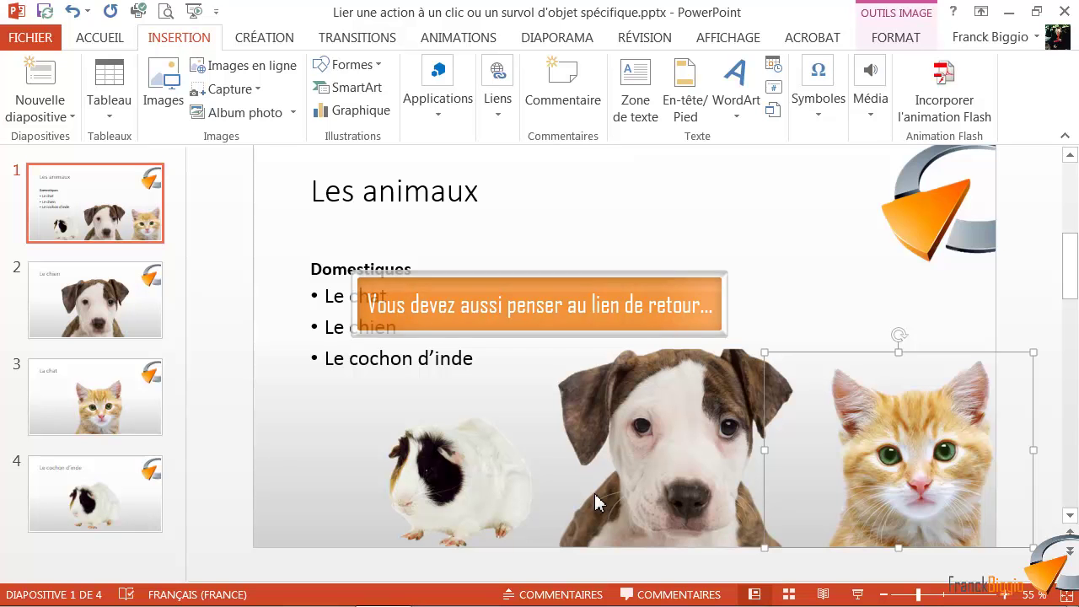
- On slide 2 'Le chien', pick the home action button from the Accueil > Formes gallery
{"action": "left_click", "coordinate": [145, 316]}
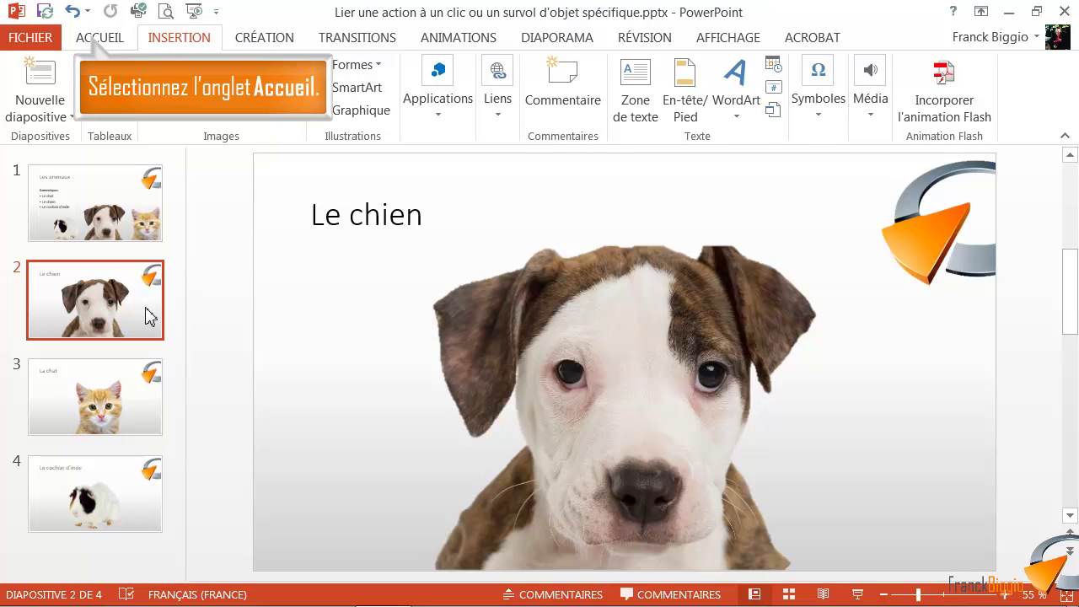
{"action": "left_click", "coordinate": [94, 42]}
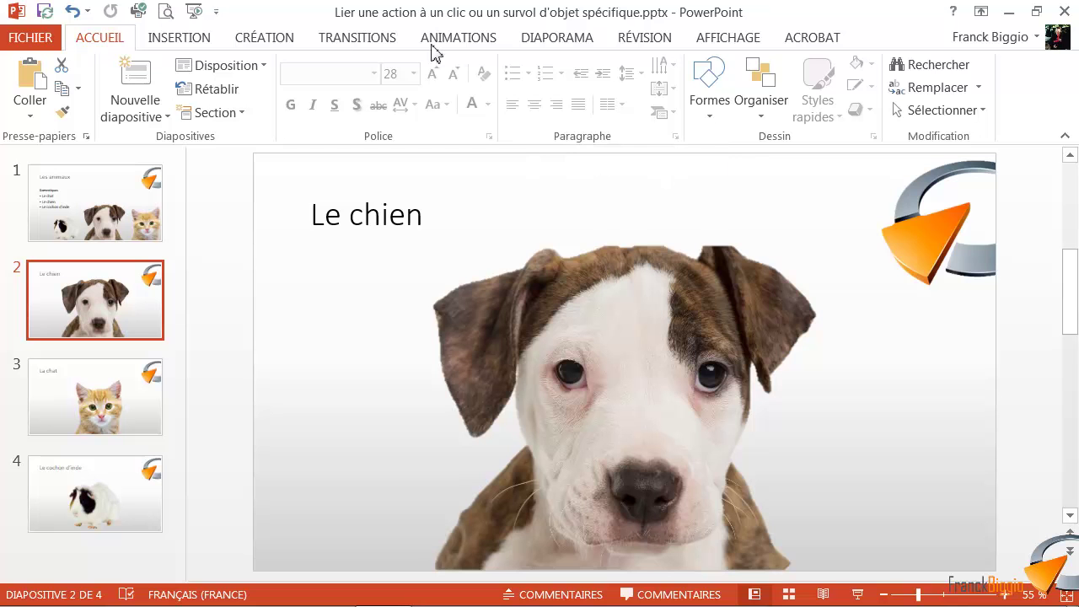
{"action": "left_click", "coordinate": [709, 120]}
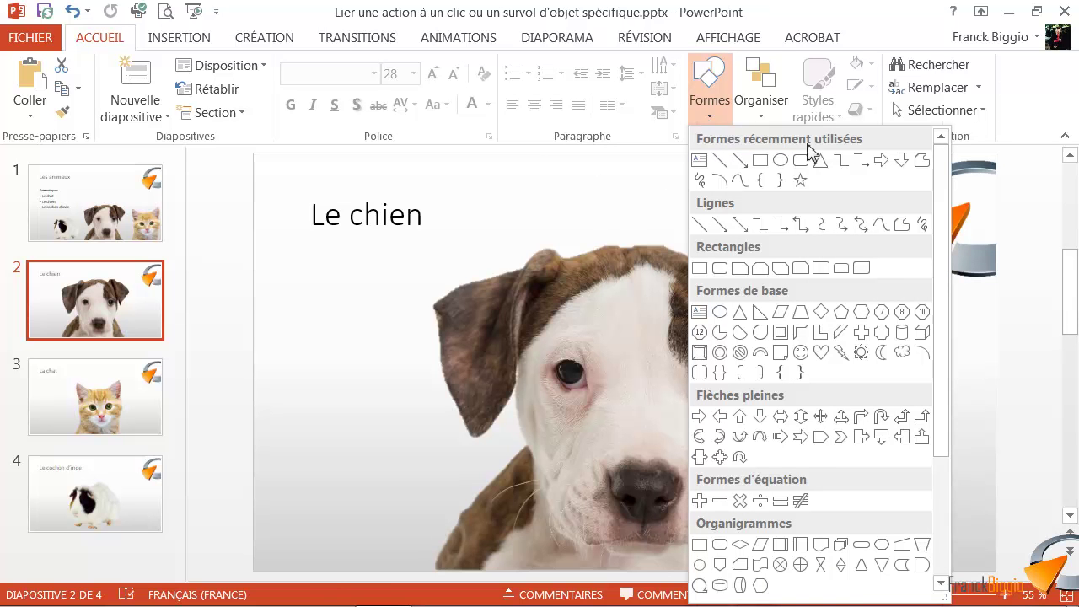
{"action": "left_click", "coordinate": [942, 583]}
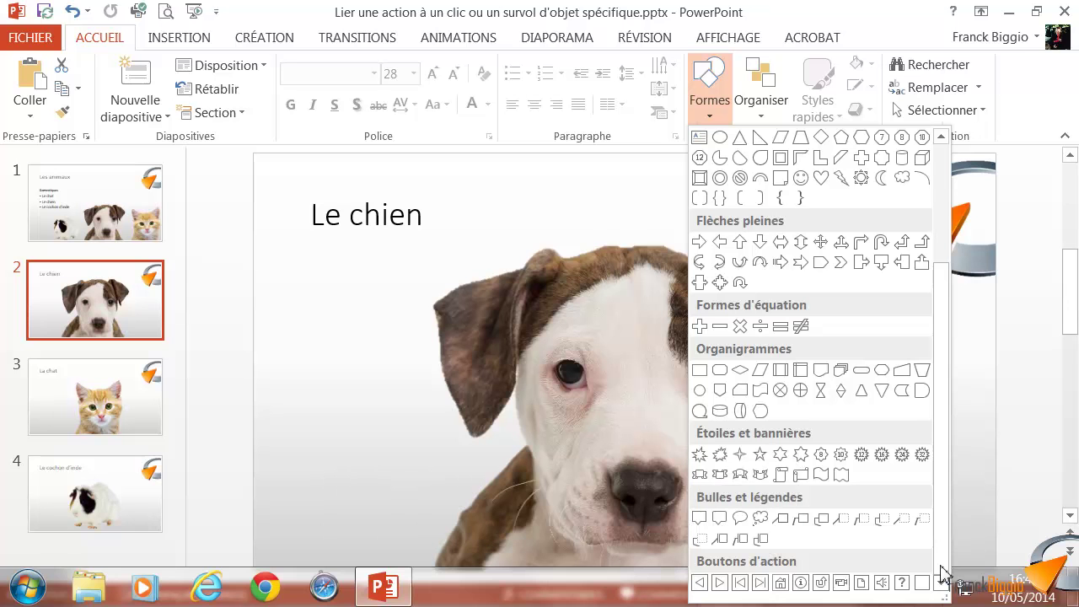
{"action": "left_click", "coordinate": [781, 583]}
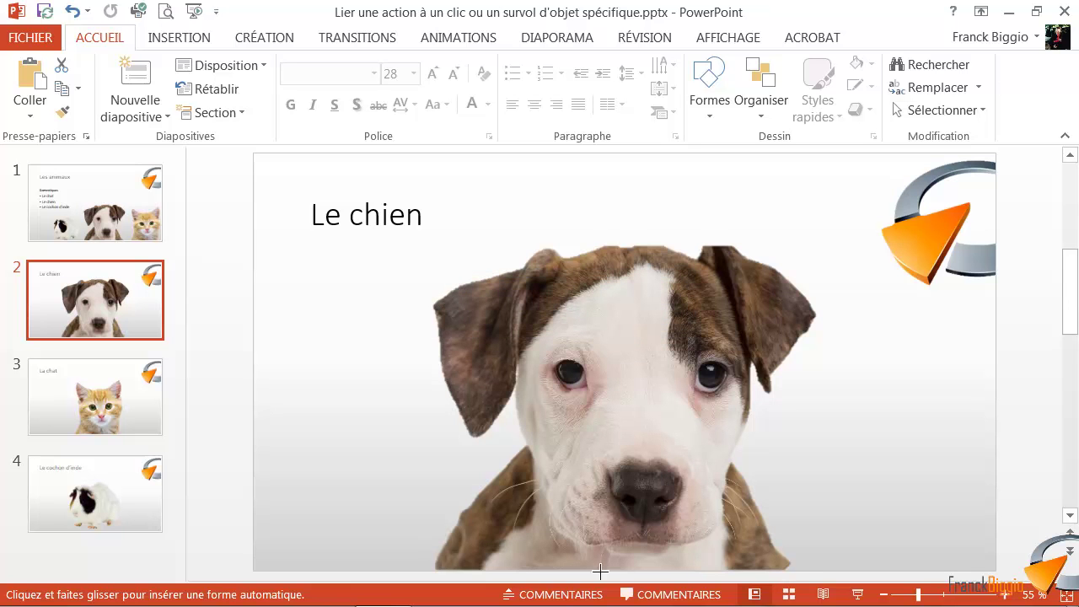
- Draw the home button under the 'Le chien' title, linked to Première diapositive, and nudge it into place
{"action": "left_click_drag", "start_coordinate": [318, 251], "coordinate": [368, 295]}
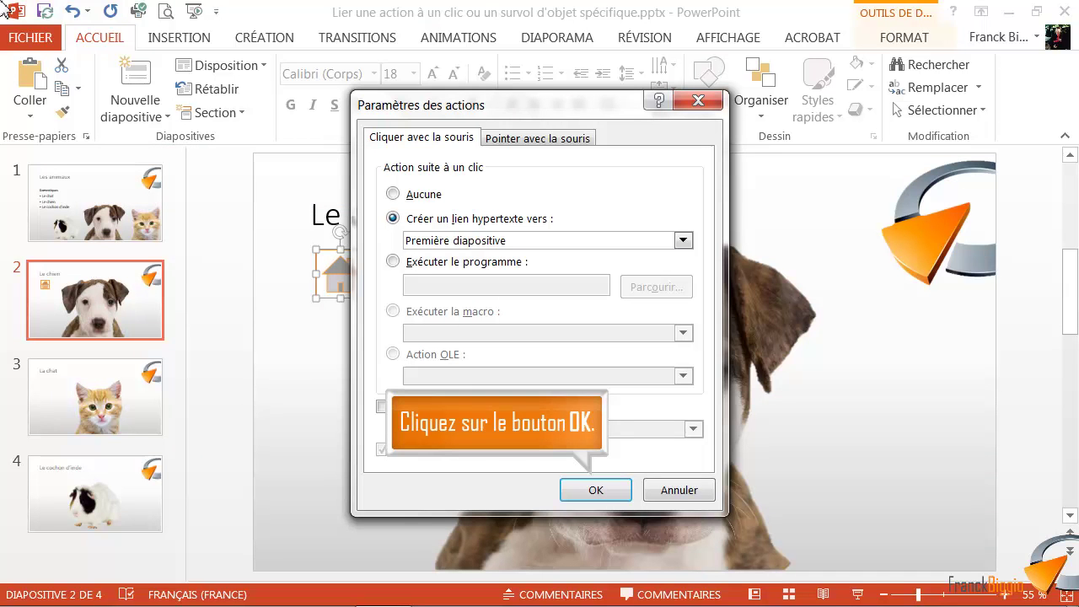
{"action": "left_click", "coordinate": [602, 493]}
{"action": "left_click_drag", "start_coordinate": [347, 290], "coordinate": [335, 285]}
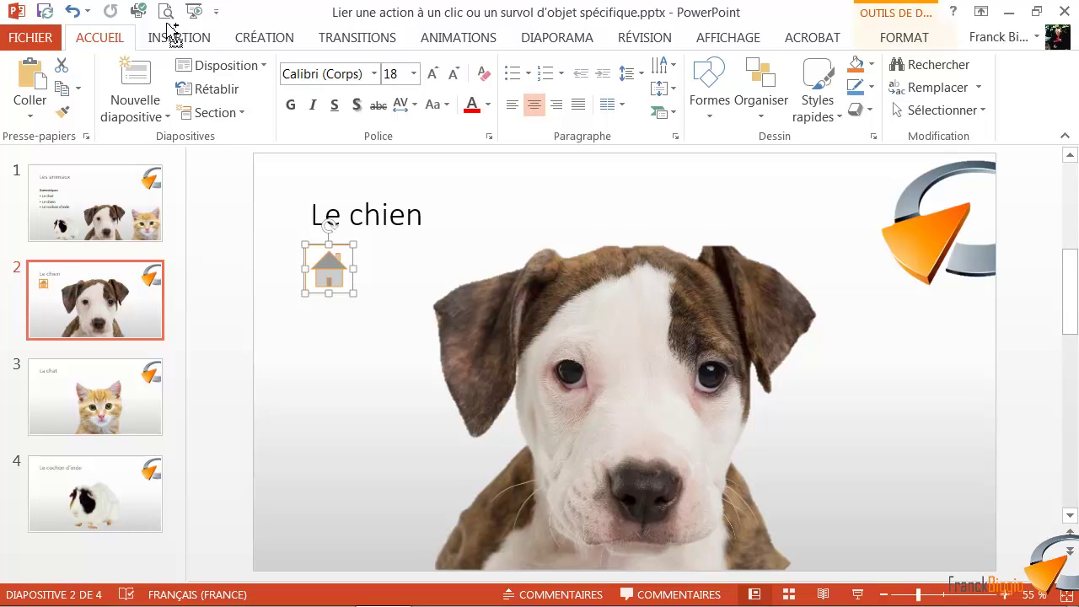
- Copy the home button and paste it onto slides 3 'La chat' and 4 'Le cochon d'inde'
{"action": "key", "text": "ctrl+c"}
{"action": "left_click", "coordinate": [122, 419]}
{"action": "key", "text": "ctrl+v"}
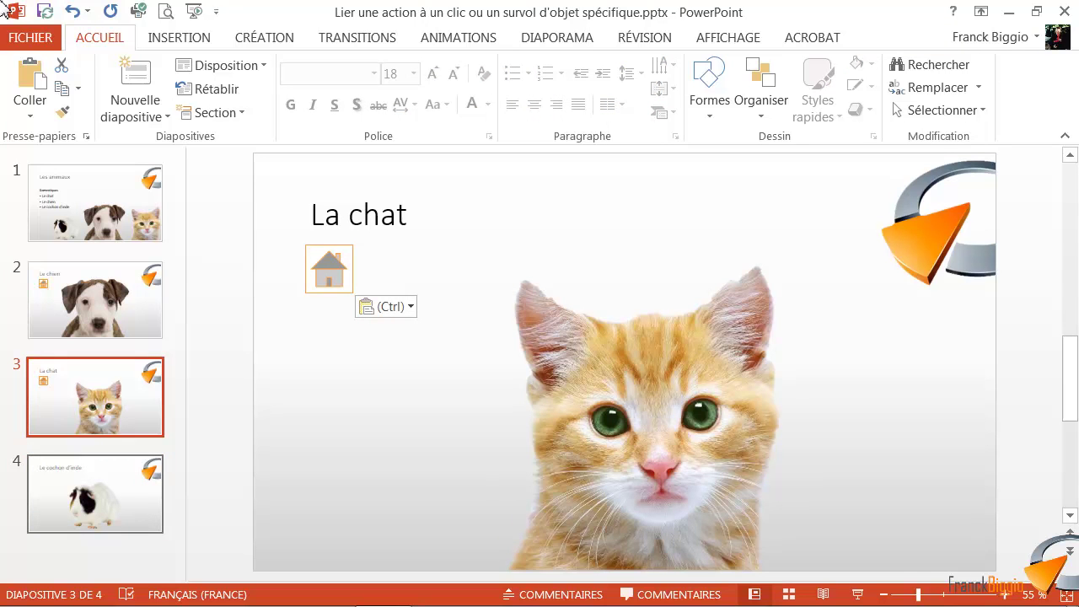
{"action": "left_click", "coordinate": [138, 489]}
{"action": "key", "text": "ctrl+v"}
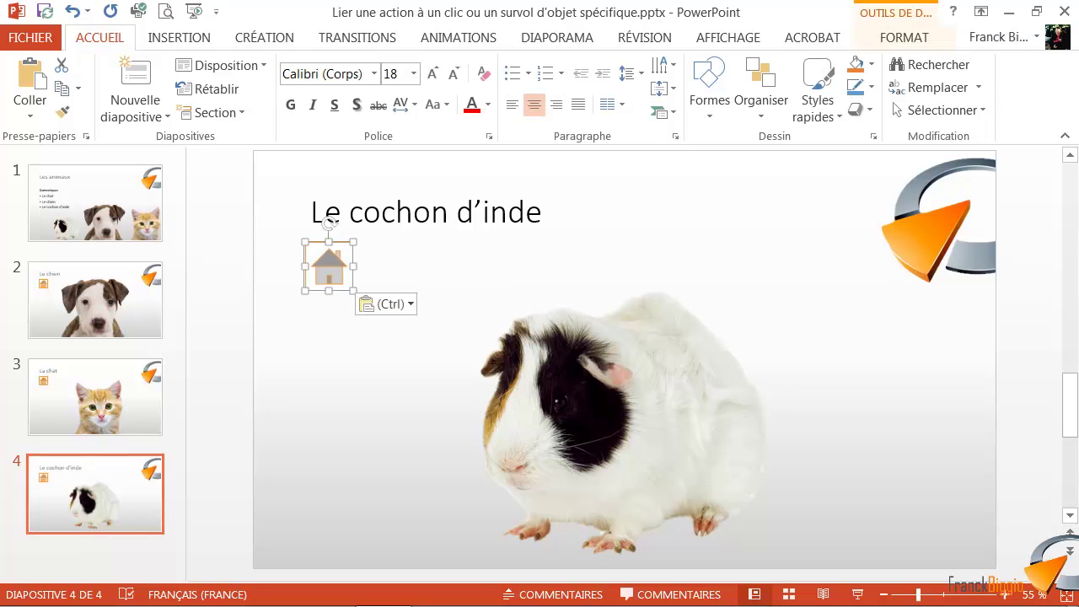
{"action": "key", "text": "Escape"}
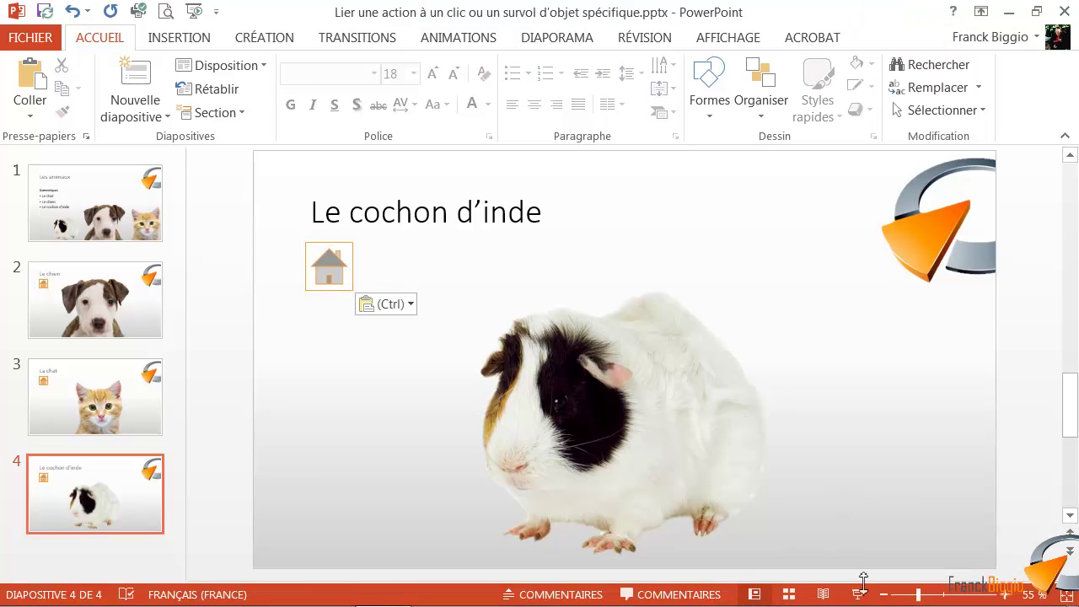
- Run the slide show, testing the guinea pig, Le chien and cat picture links and each home button back to Les animaux
{"action": "left_click", "coordinate": [860, 595]}
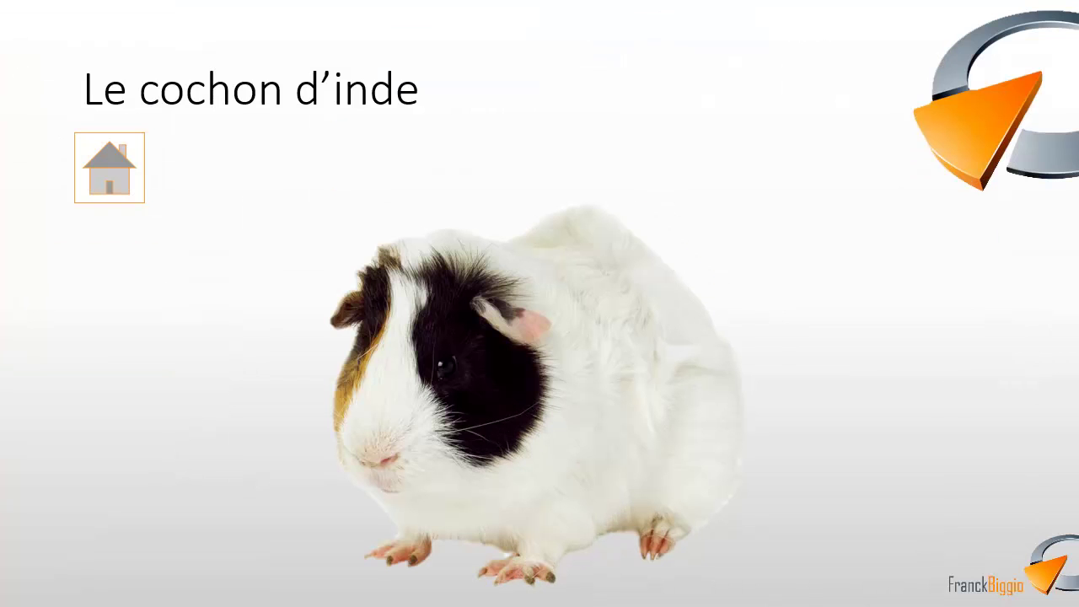
{"action": "left_click", "coordinate": [114, 168]}
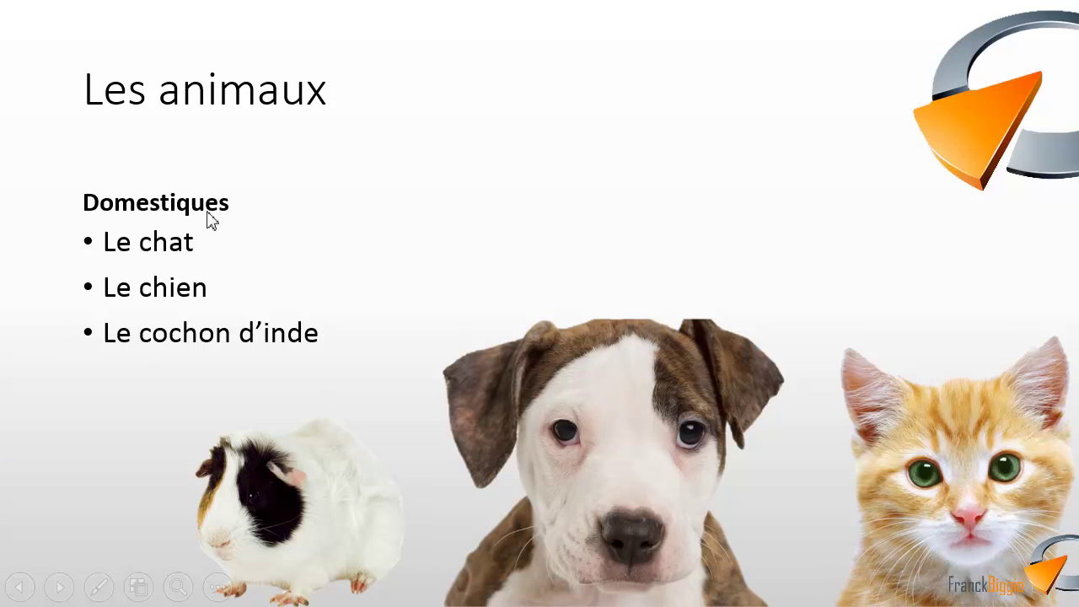
{"action": "left_click", "coordinate": [285, 471]}
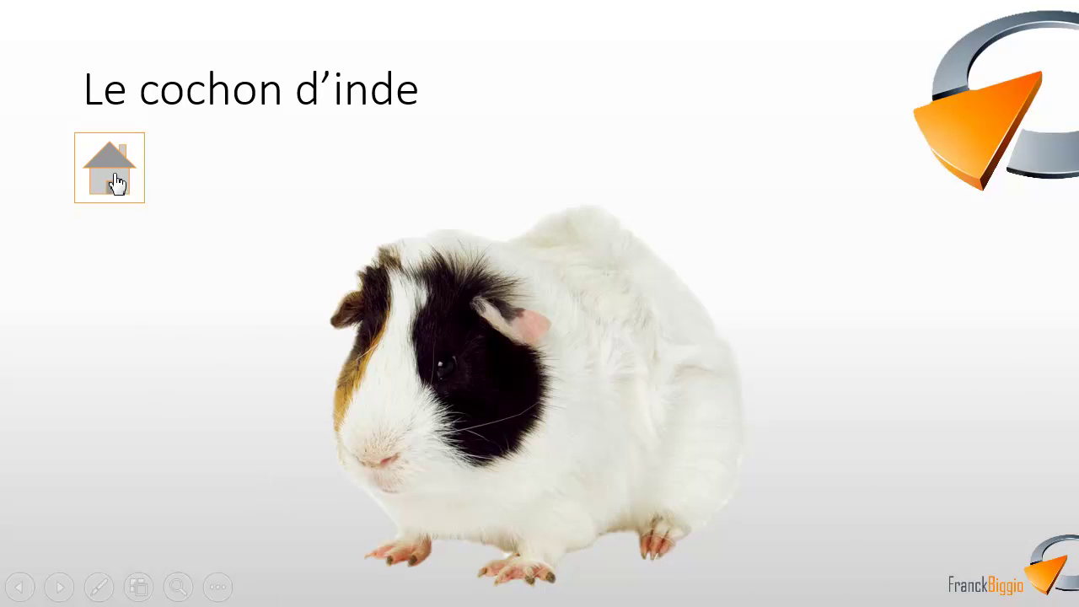
{"action": "left_click", "coordinate": [117, 182]}
{"action": "left_click", "coordinate": [498, 322]}
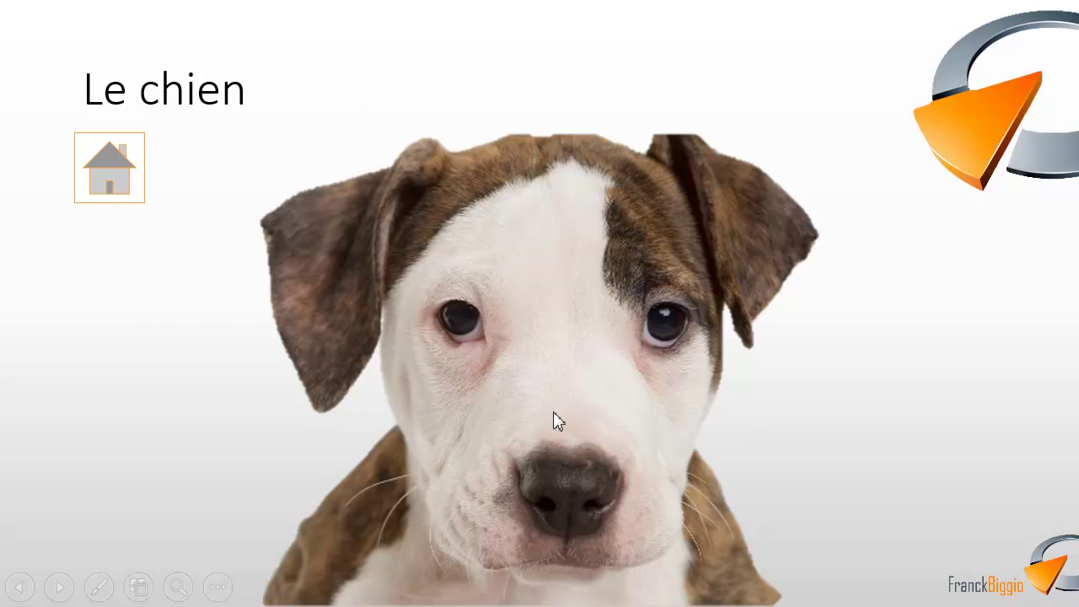
{"action": "left_click", "coordinate": [109, 187]}
{"action": "left_click", "coordinate": [624, 396]}
{"action": "left_click", "coordinate": [116, 173]}
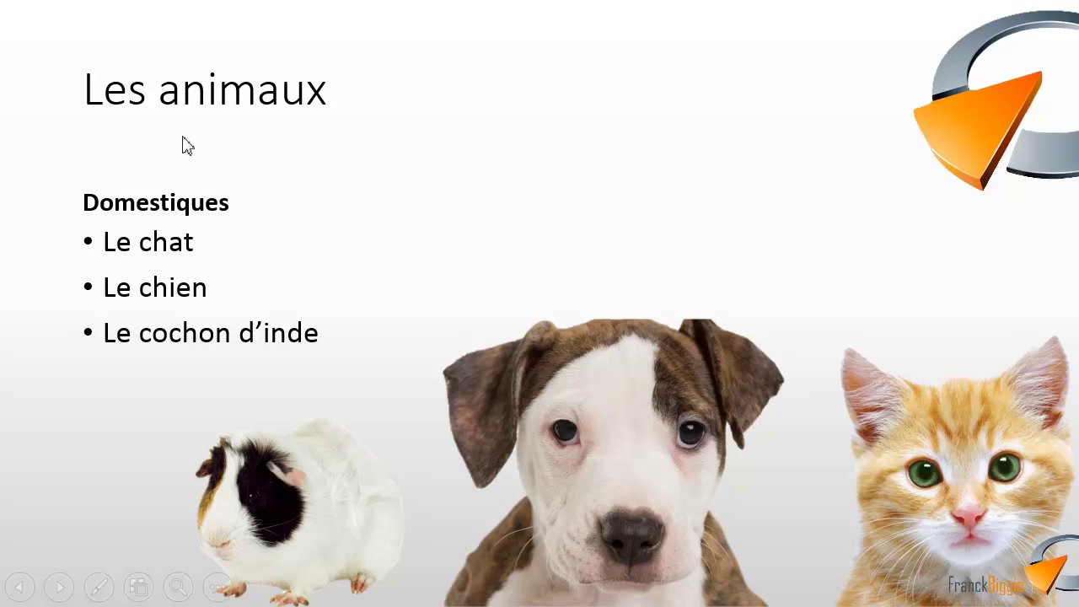
{"action": "left_click", "coordinate": [999, 402]}
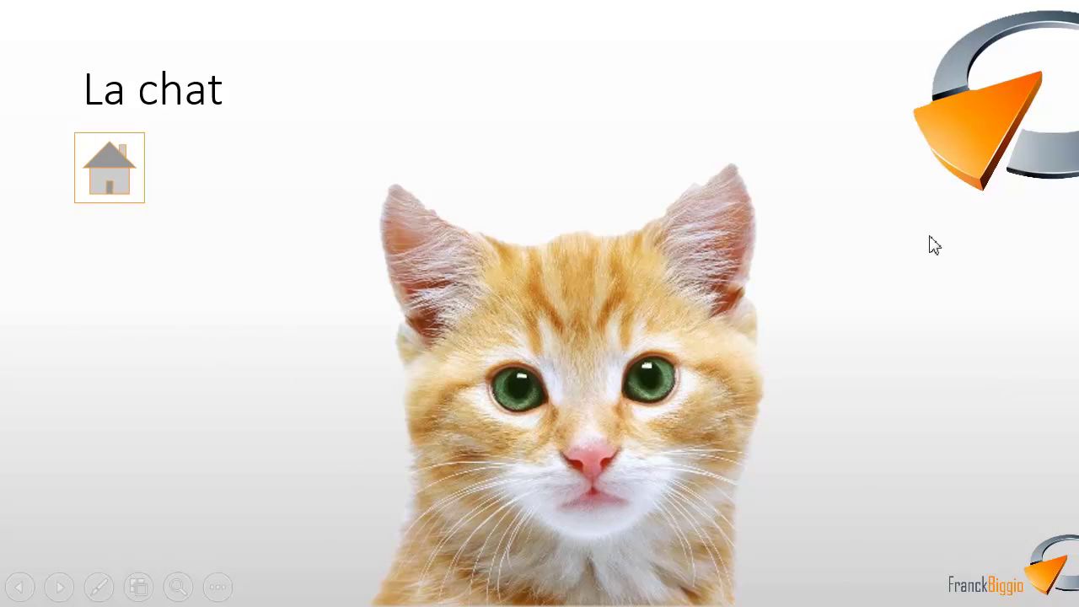
{"action": "left_click", "coordinate": [112, 173]}
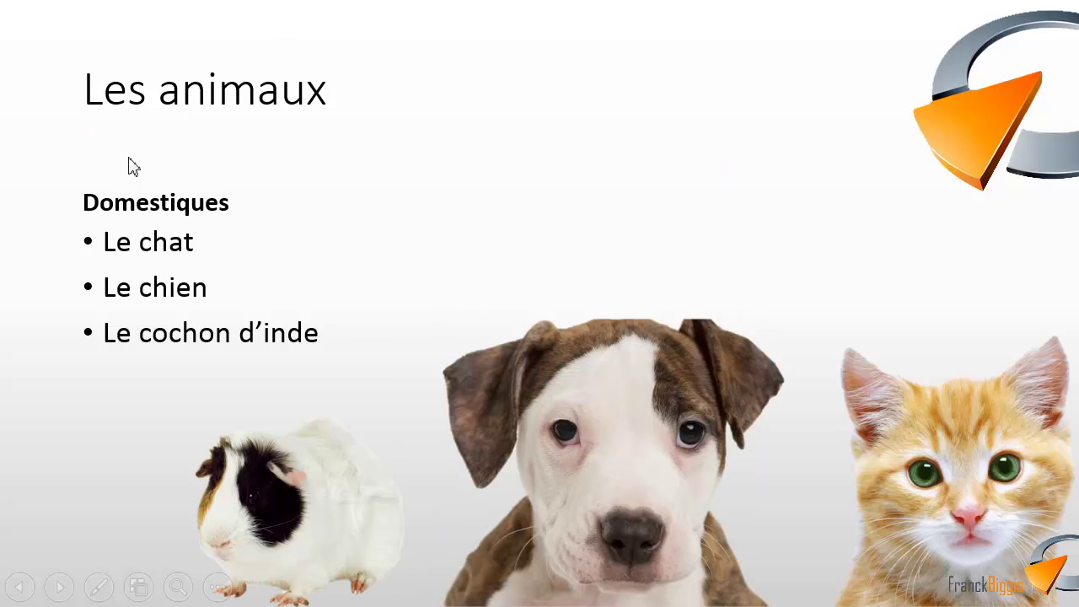